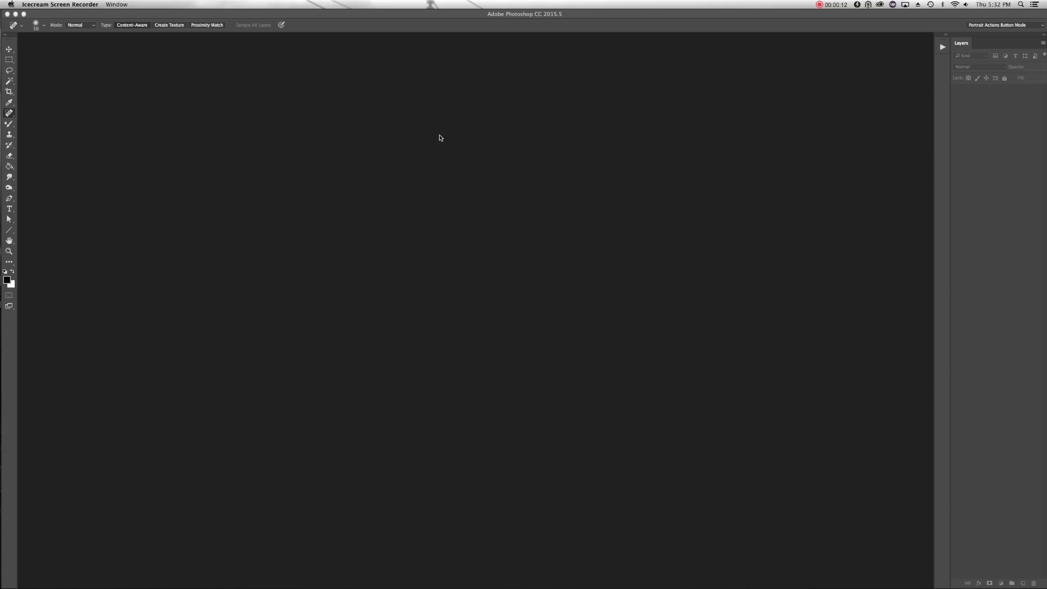
# Bring Photoshop to the front and show the list of available panels
pyautogui.click(444, 162)
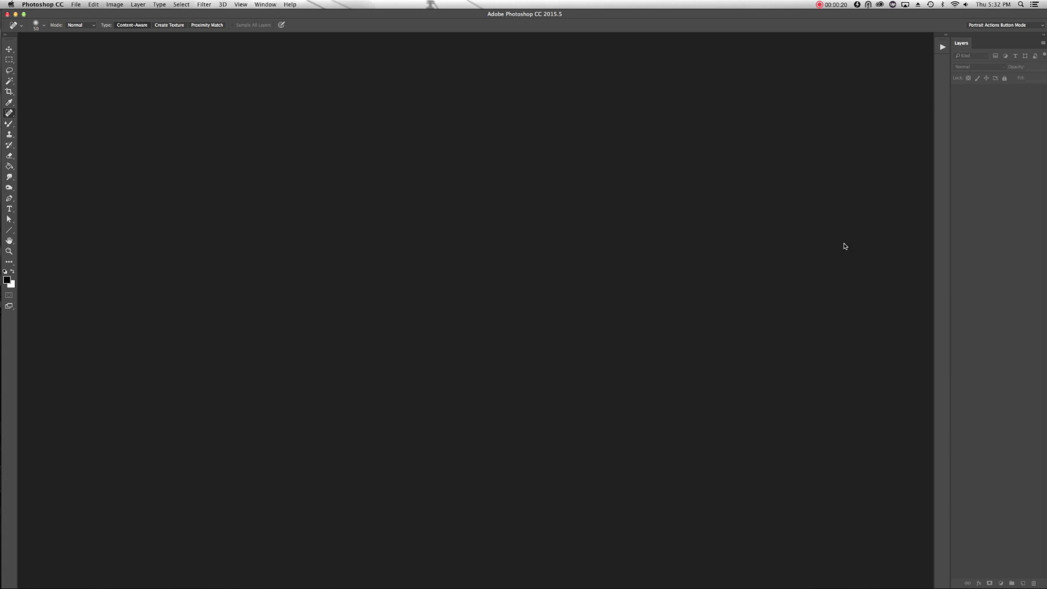
pyautogui.click(268, 5)
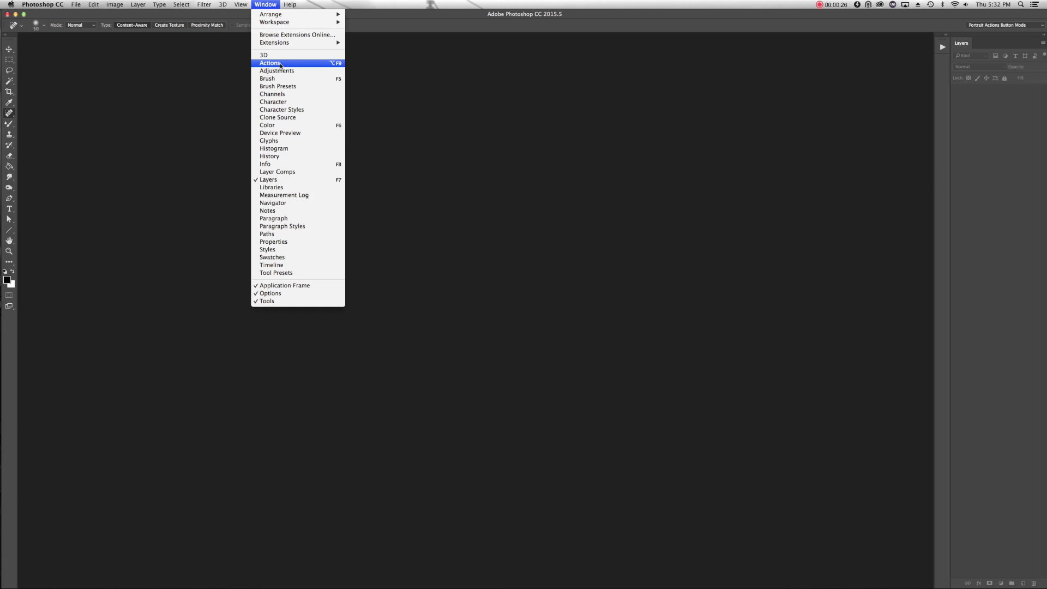
# Show the Actions panel, deselect Frequency Separation, and switch to Finder for the actions file
pyautogui.click(281, 65)
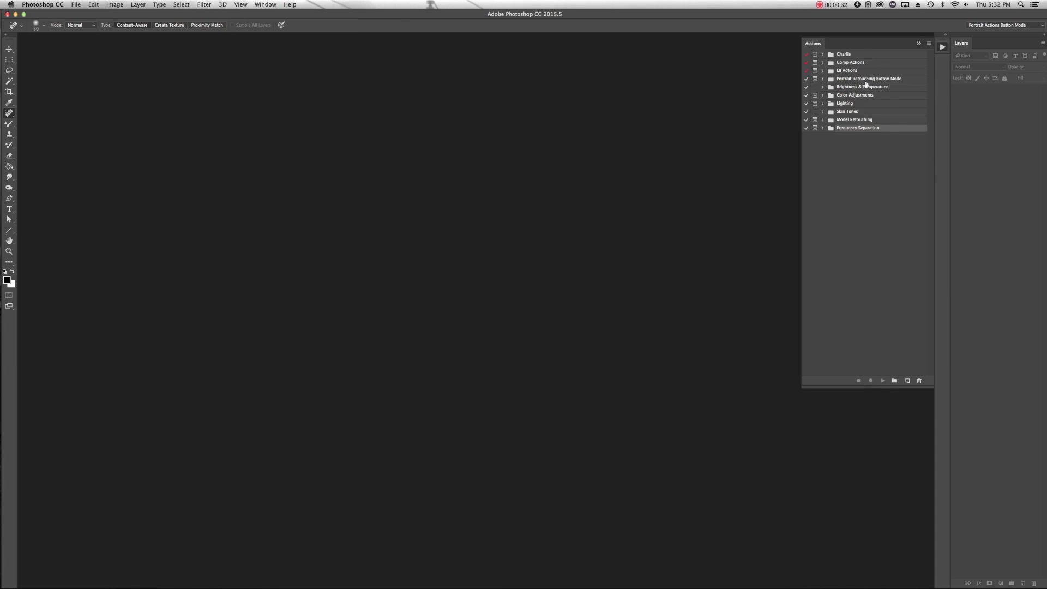
pyautogui.click(872, 170)
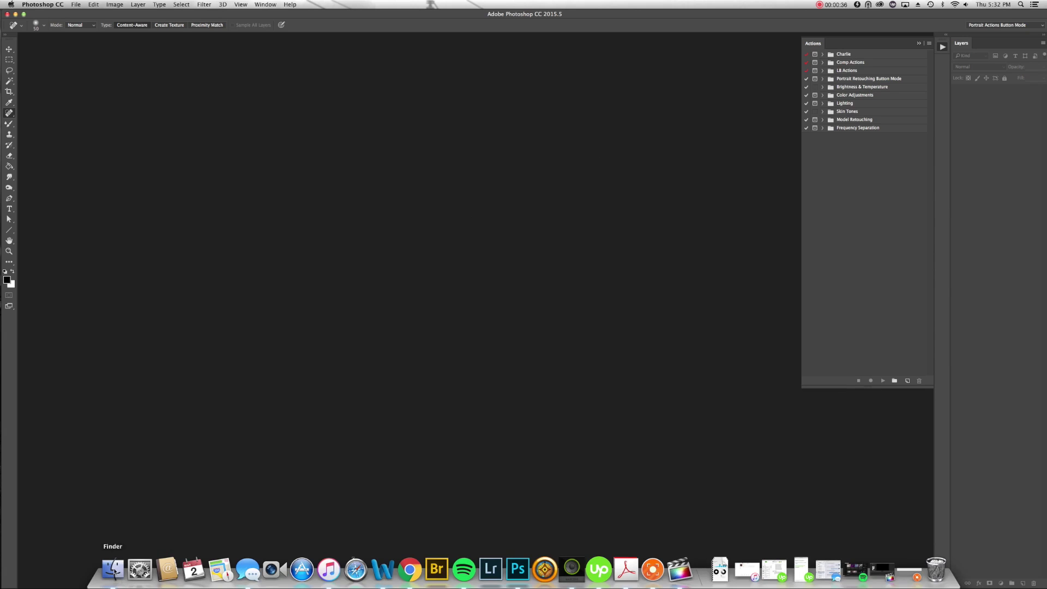
pyautogui.click(112, 568)
# Install Creative Workflow.atn from the Button Mode folder into Photoshop by double-clicking it
pyautogui.click(359, 344)
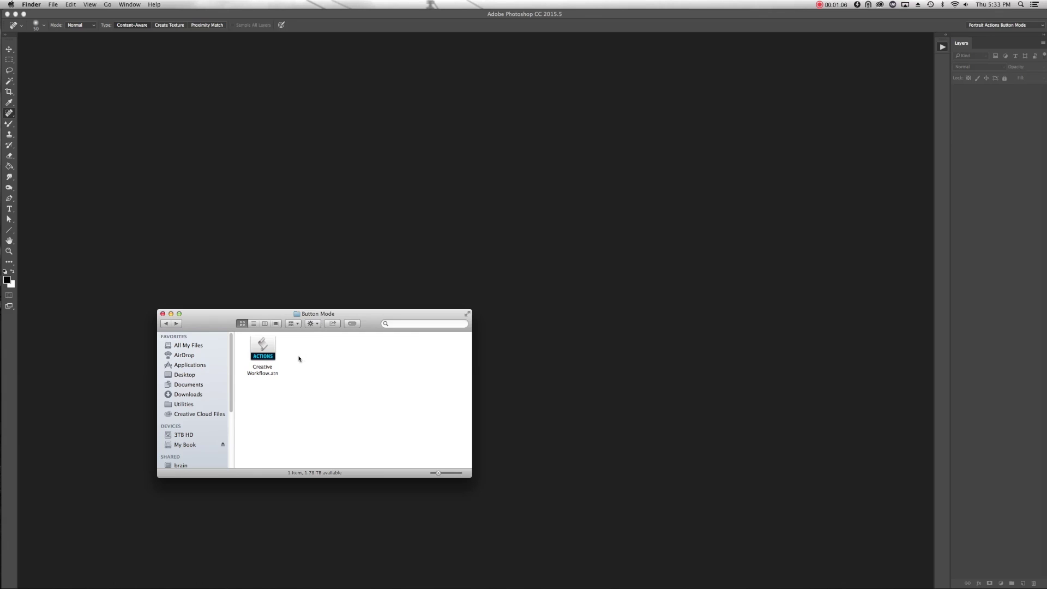
pyautogui.click(297, 352)
pyautogui.doubleClick(264, 348)
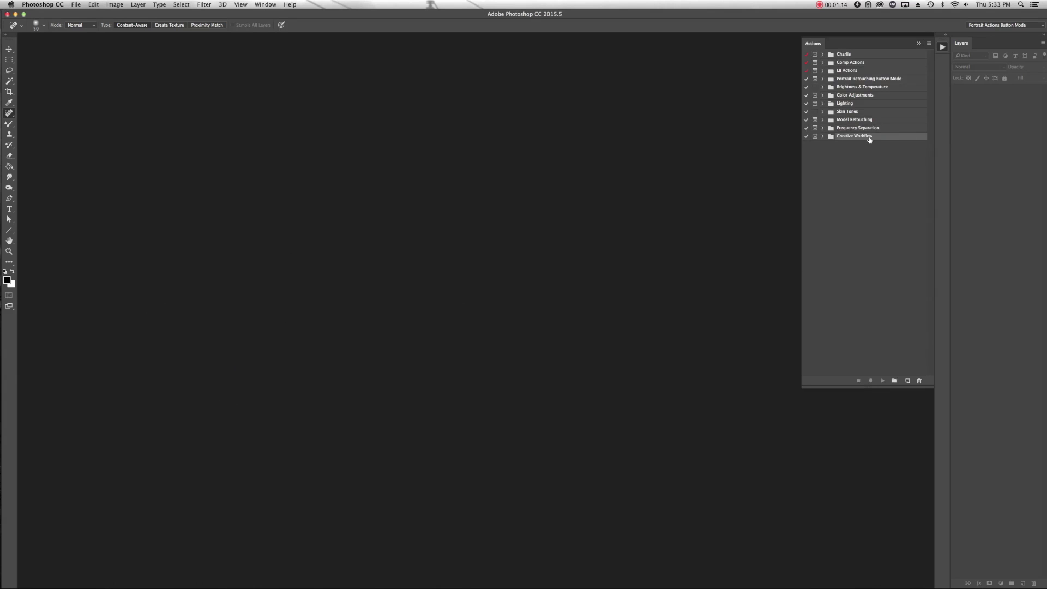
# Inspect the new Creative Workflow set's actions, then delete the set from the Actions panel
pyautogui.click(823, 137)
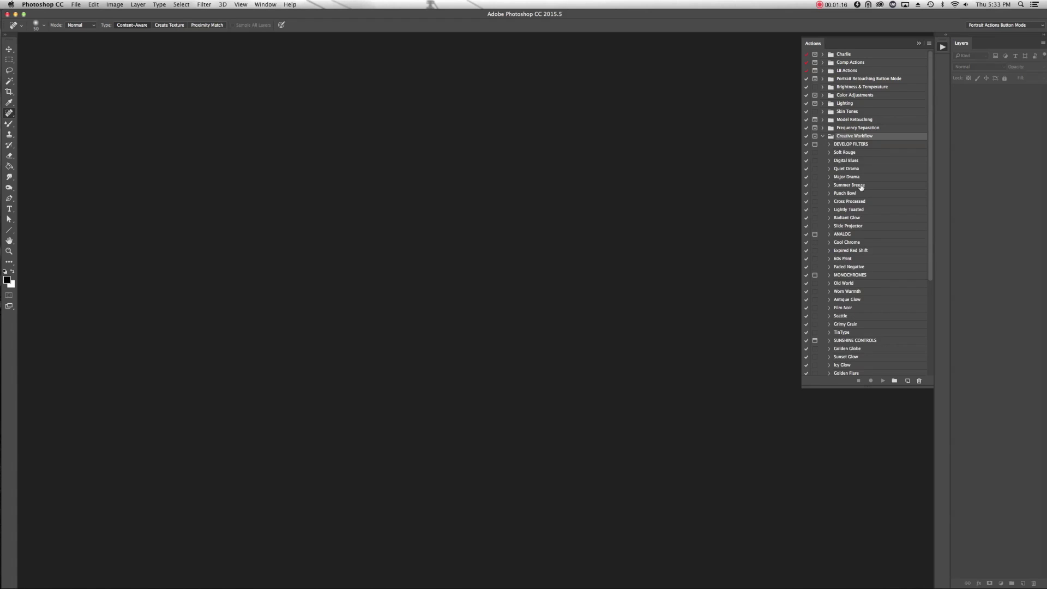
pyautogui.click(823, 137)
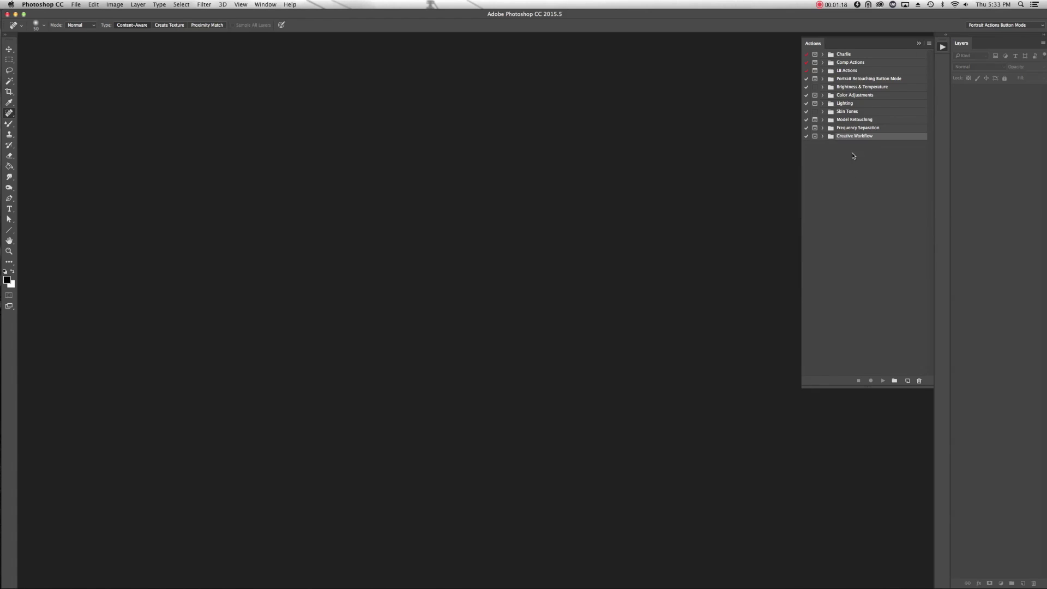
pyautogui.moveTo(841, 138); pyautogui.dragTo(918, 380)
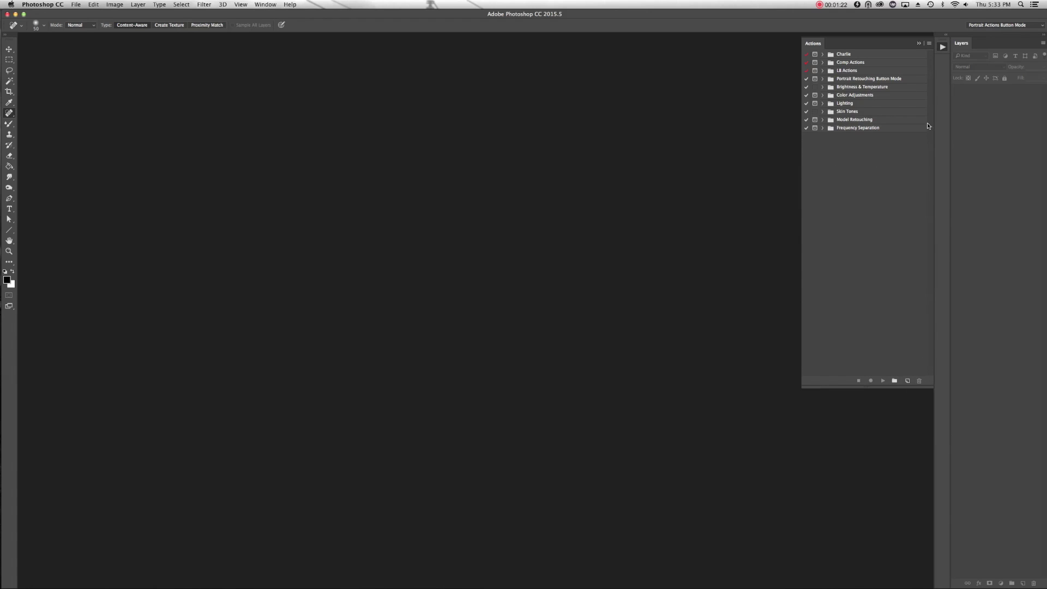
# Start the Load Actions command from the Actions panel menu
pyautogui.click(930, 47)
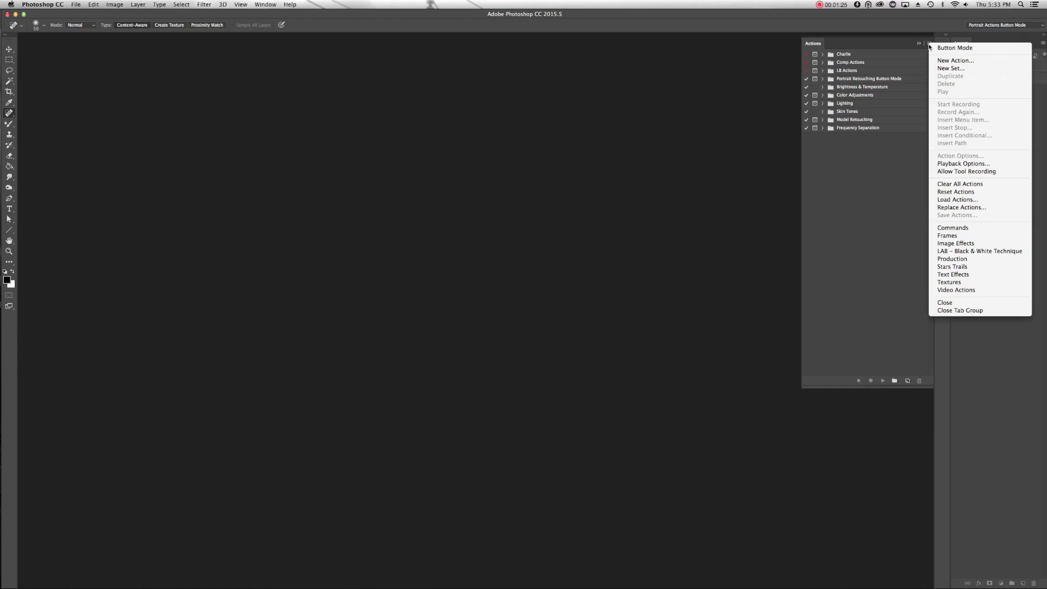
pyautogui.click(955, 201)
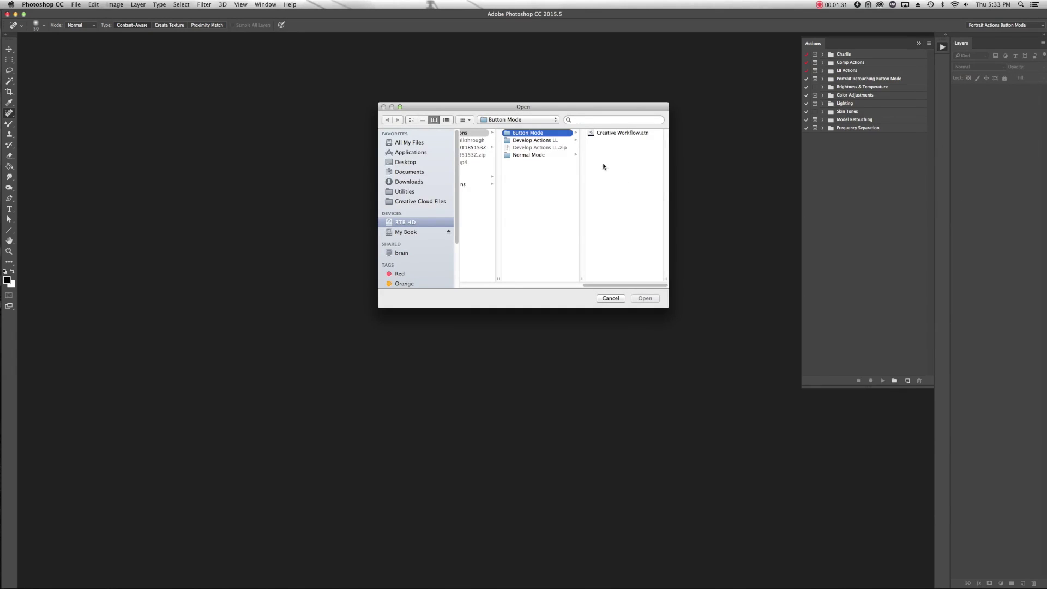
# Load Creative Workflow.atn again and expand the set to show Soft Rouge, Cool Chrome and others
pyautogui.click(614, 134)
pyautogui.doubleClick(614, 135)
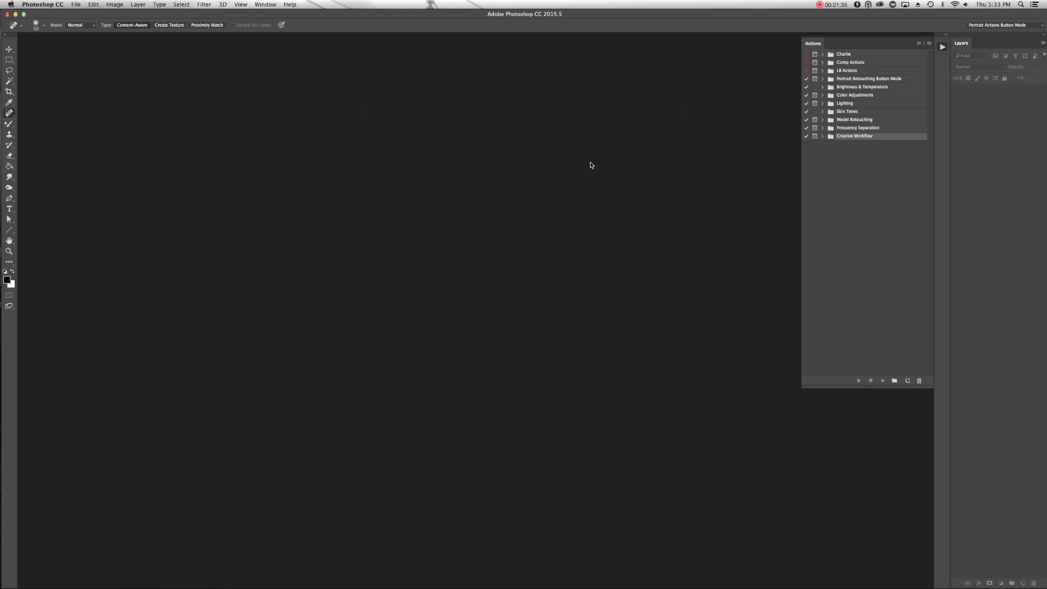
pyautogui.click(822, 136)
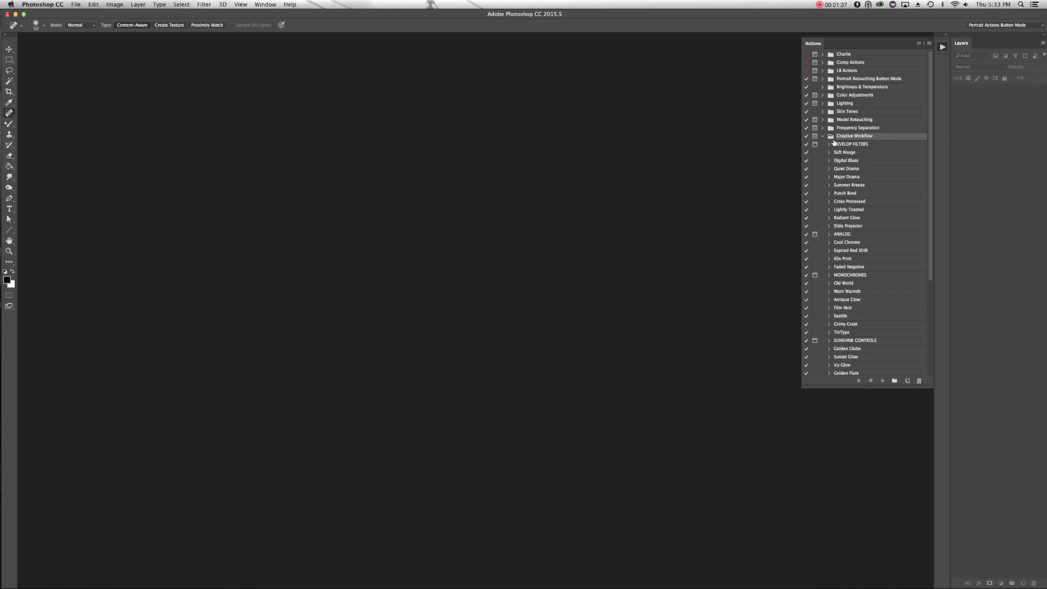